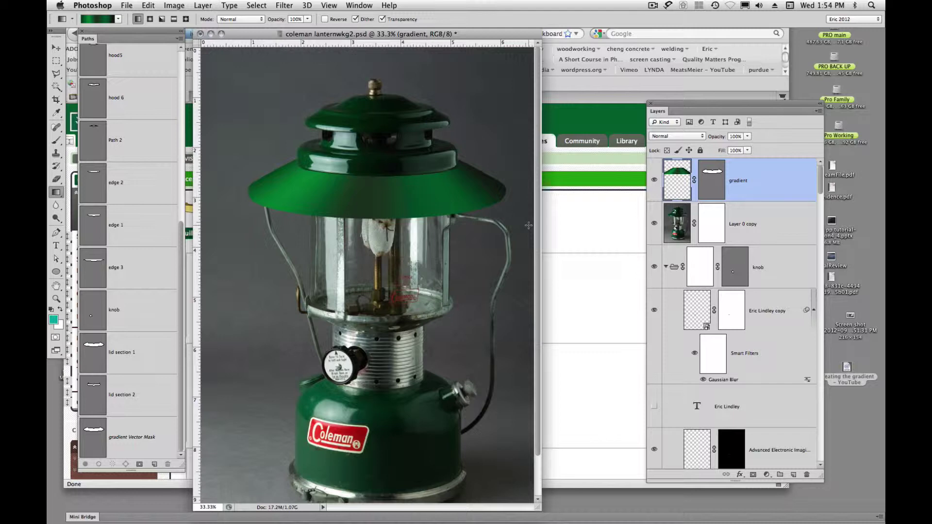
Toggle the gradient layer's visibility to compare the hood, leaving the gradient hidden.
click(654, 181)
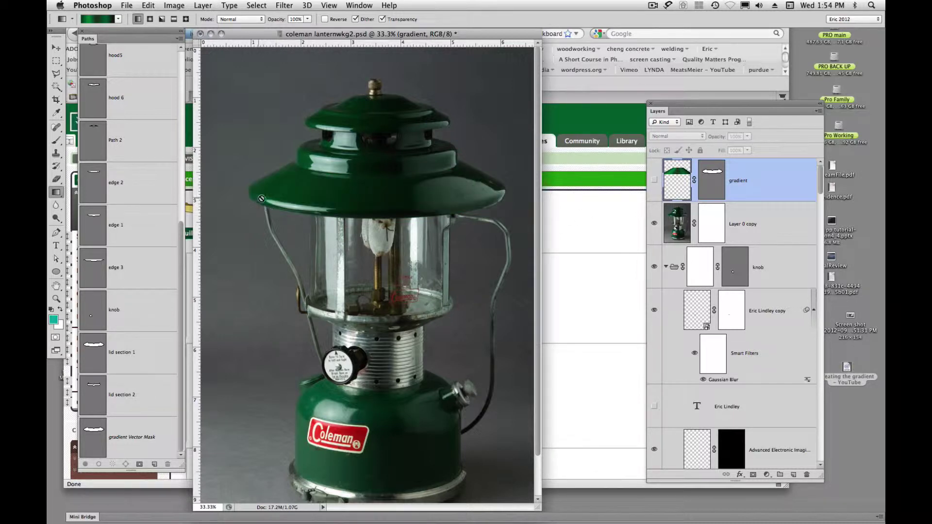
click(654, 181)
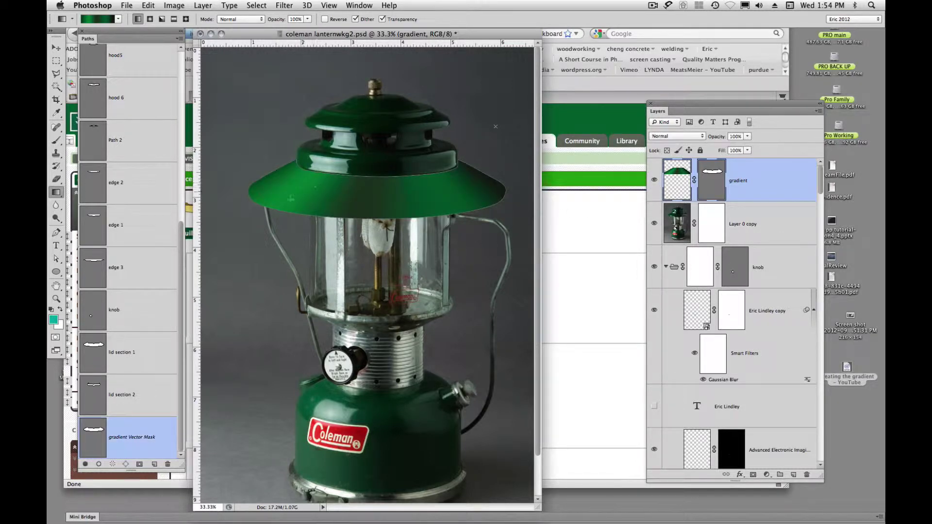
click(654, 180)
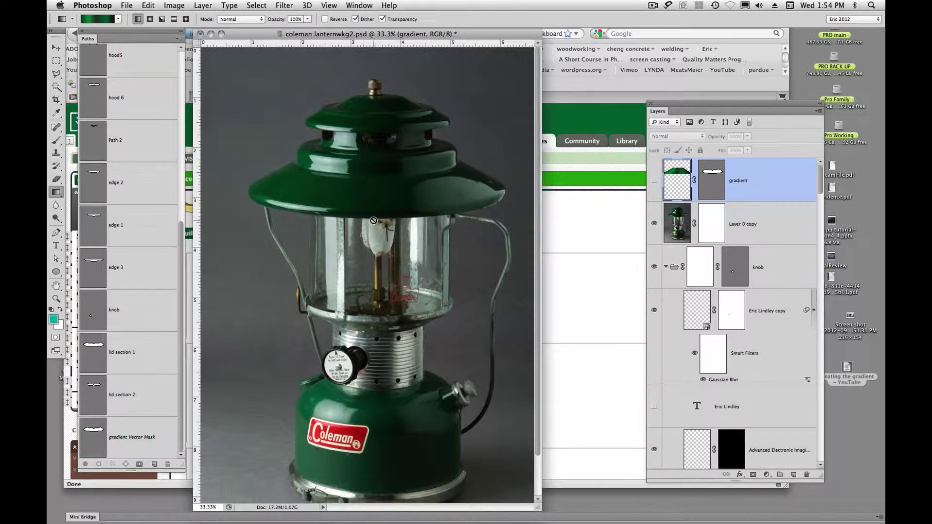
click(655, 181)
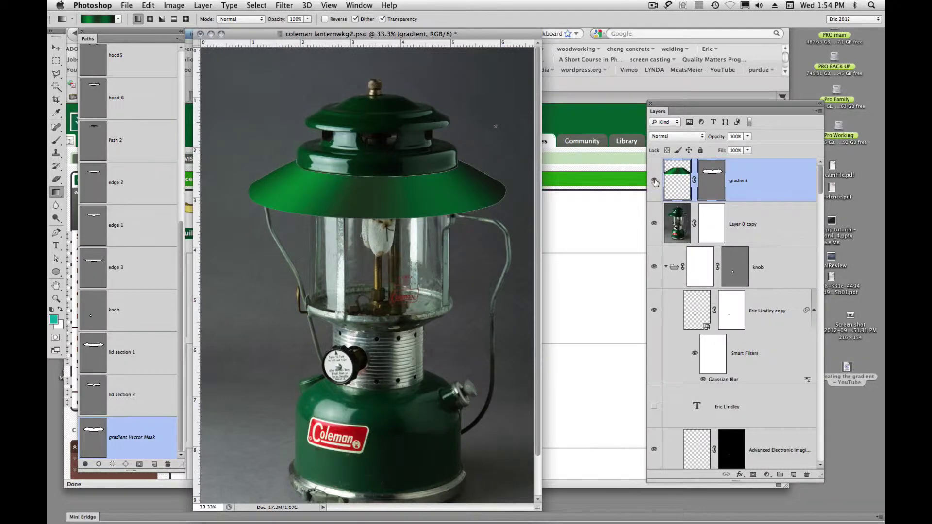
click(654, 180)
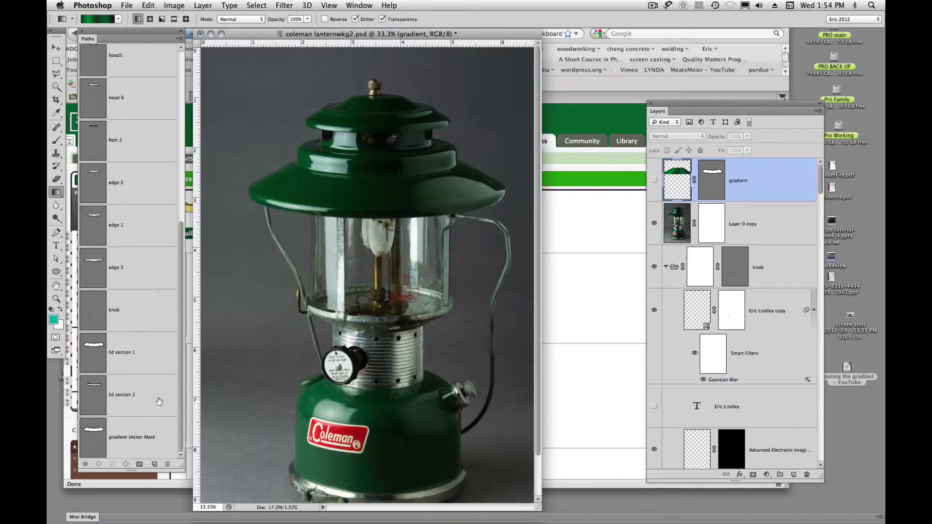
Make Layer 0 copy active and duplicate the 'lid section 1' path.
click(688, 220)
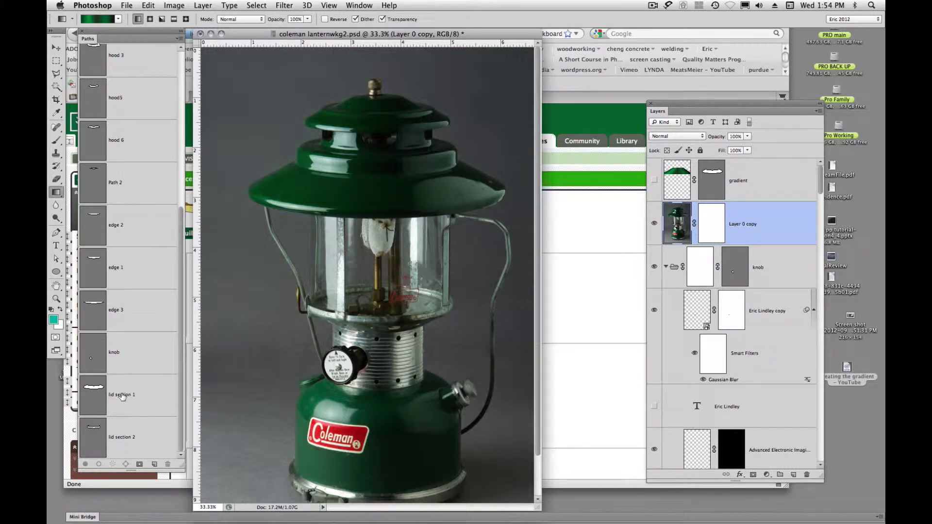
click(122, 396)
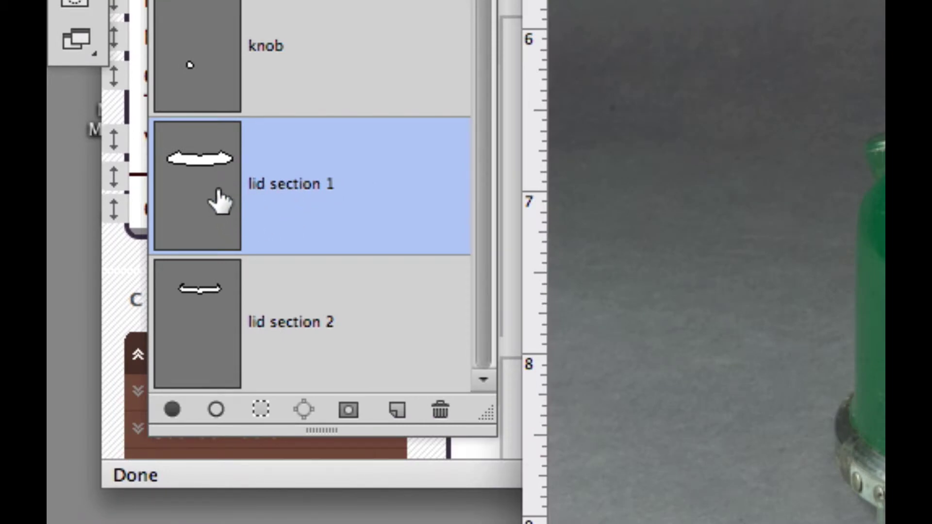
drag(219, 199, 396, 409)
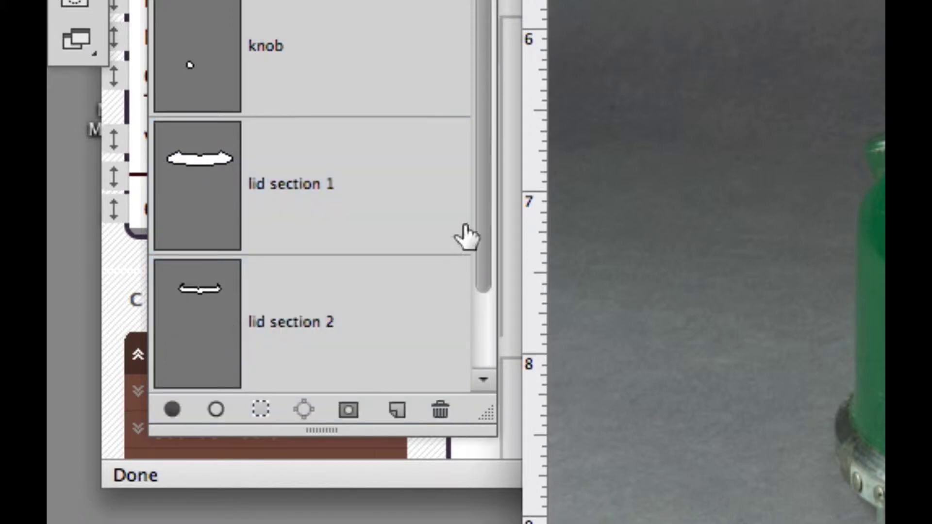
drag(482, 129, 499, 347)
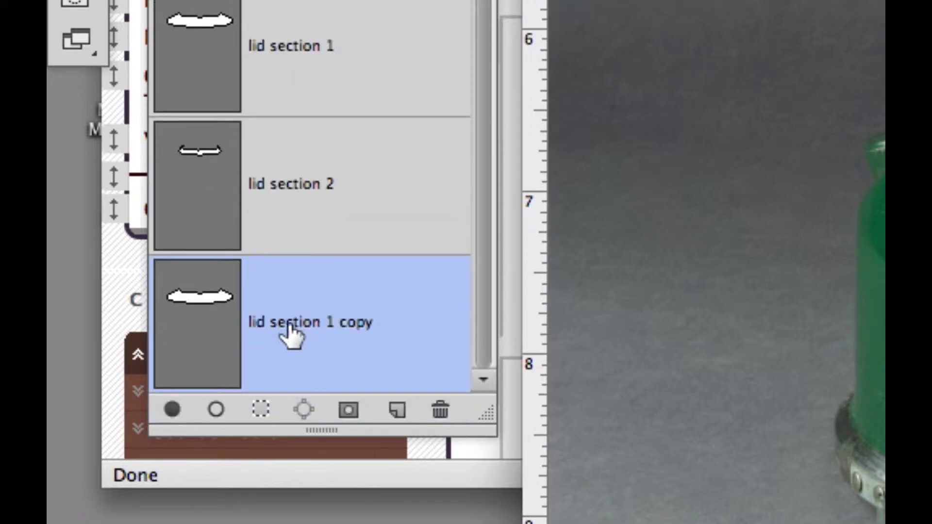
Rename the duplicated path to 'lid section 1 lip'.
double_click(290, 324)
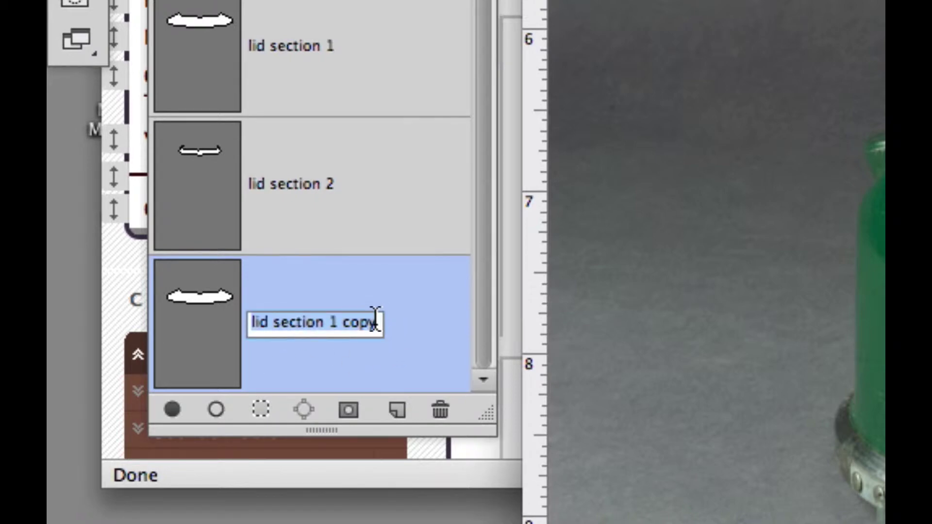
click(375, 321)
key(BackSpace)
key(BackSpace)
key(BackSpace)
key(BackSpace)
key(BackSpace)
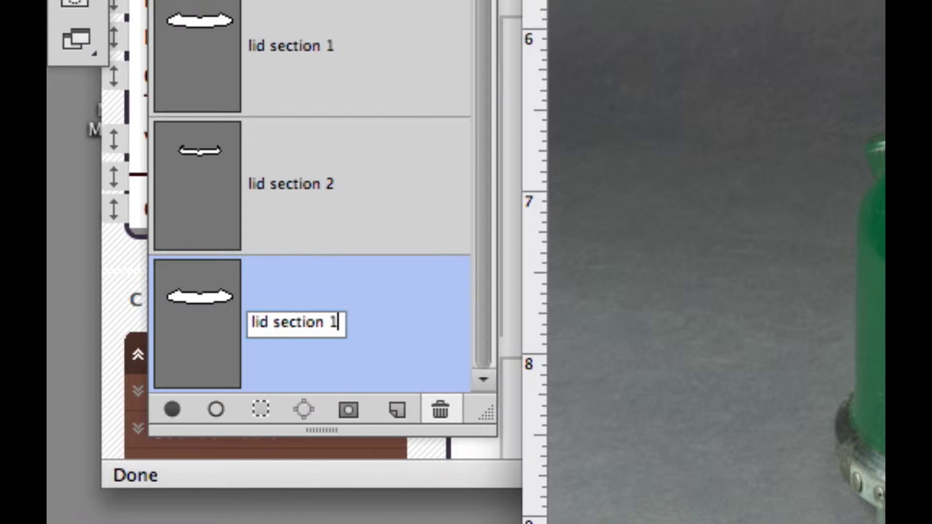
text(lip)
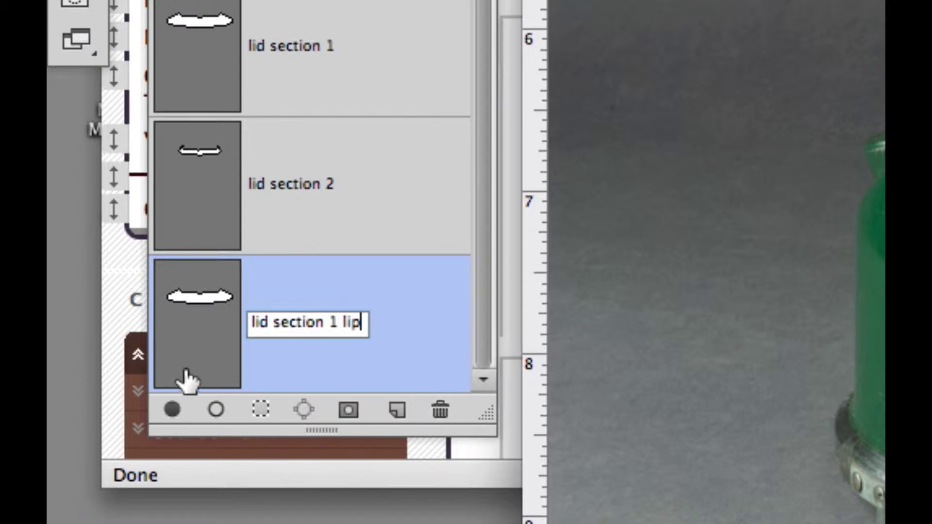
key(Return)
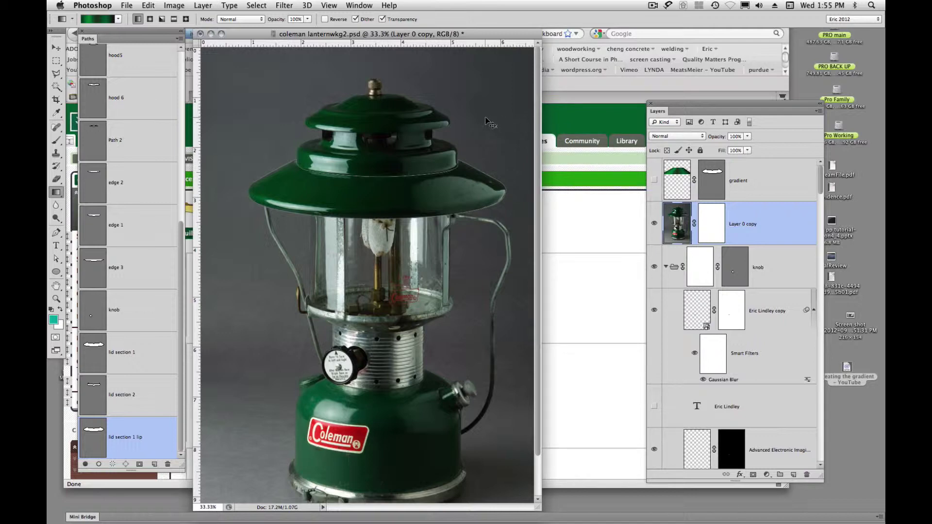
Undo the accidental shift of the lantern image and switch to the Path Selection tool.
mouse_move(489, 128)
mouse_down()
mouse_move(495, 136)
mouse_move(486, 132)
mouse_up()
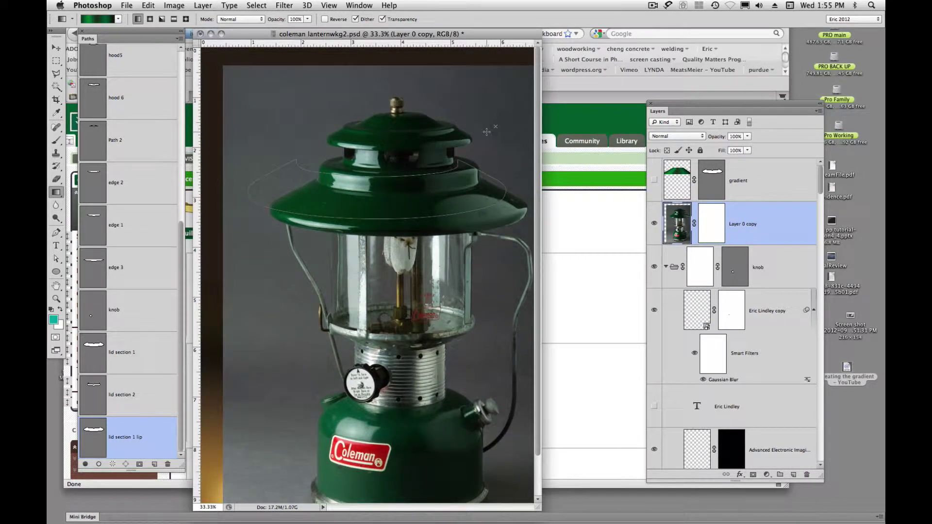
key(super+z)
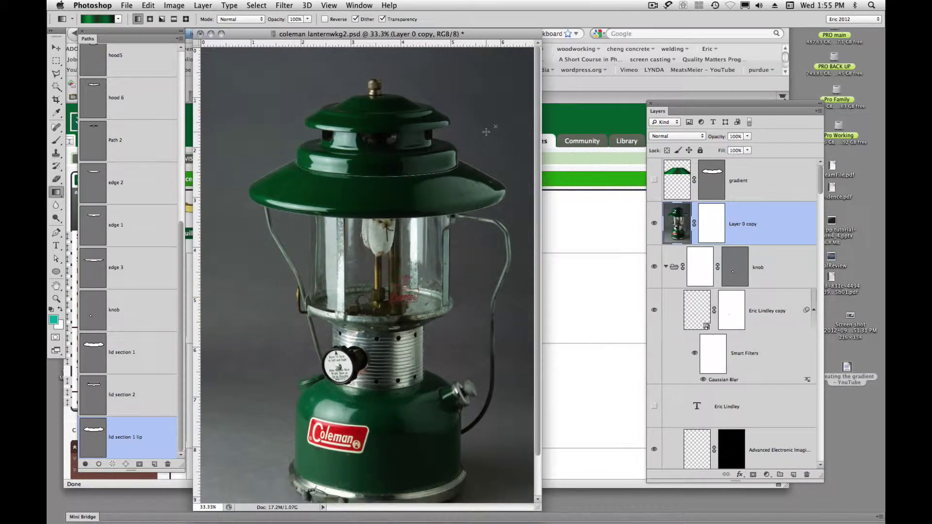
key(a)
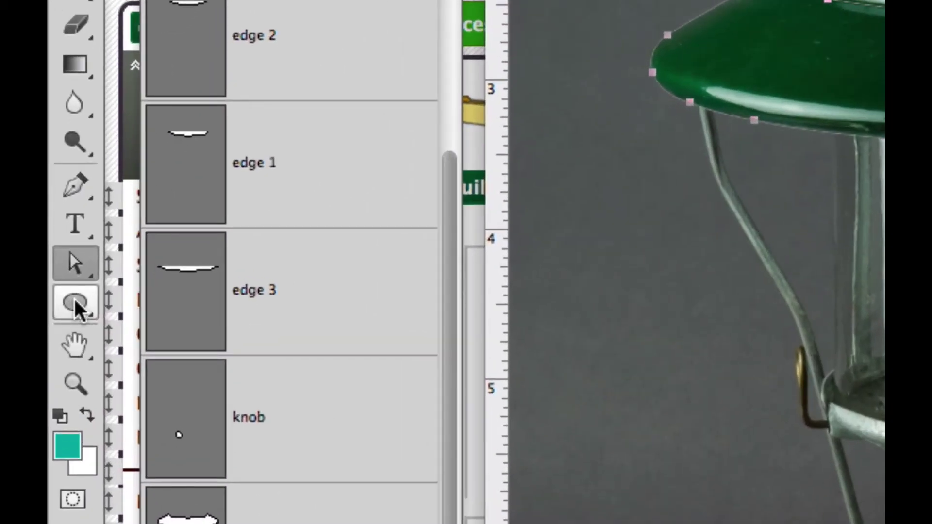
Choose the Ellipse tool with its mode kept at Path for drawing over the lid.
click(57, 271)
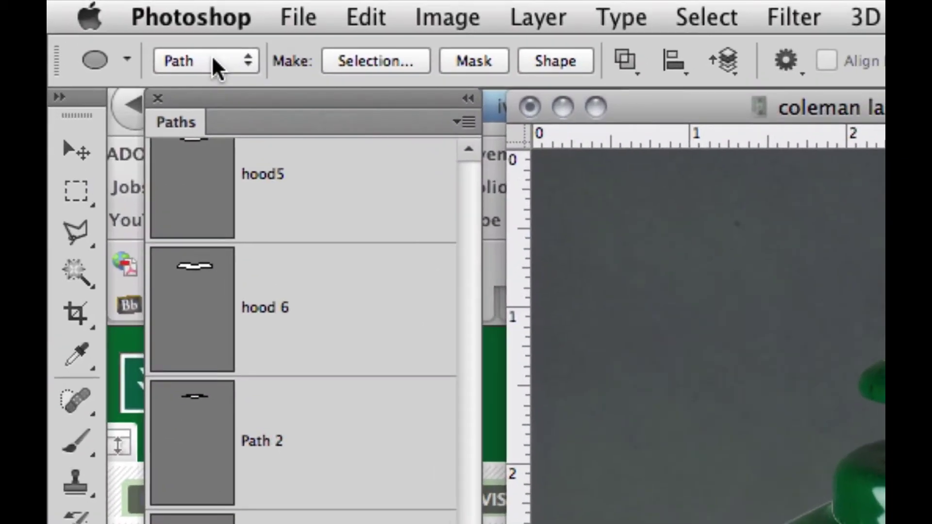
click(241, 59)
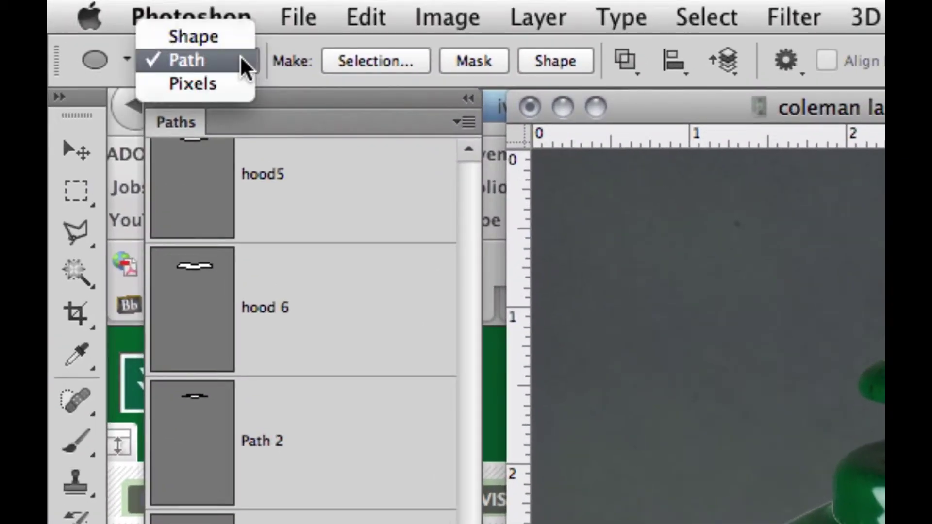
click(241, 60)
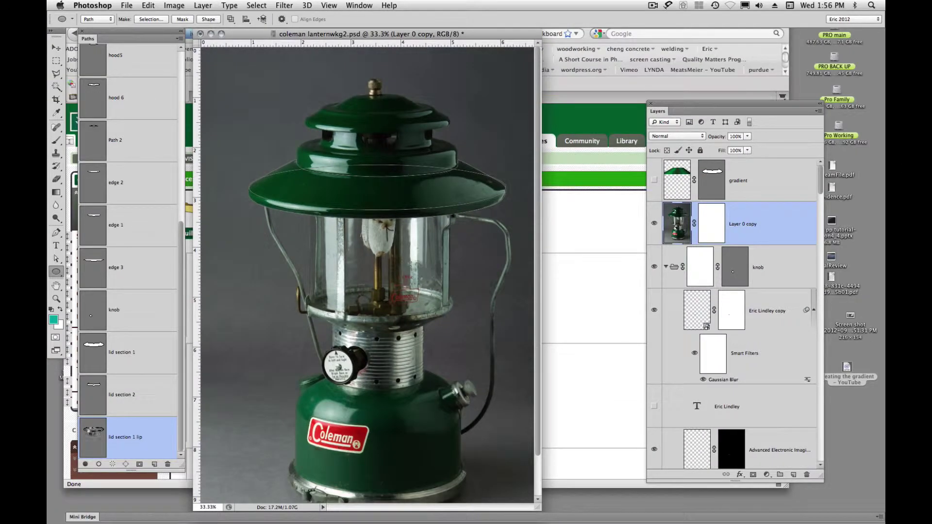
Preview the lip path as a selection, reselect it, and set the ellipse to Subtract Front Shape.
super+click(94, 430)
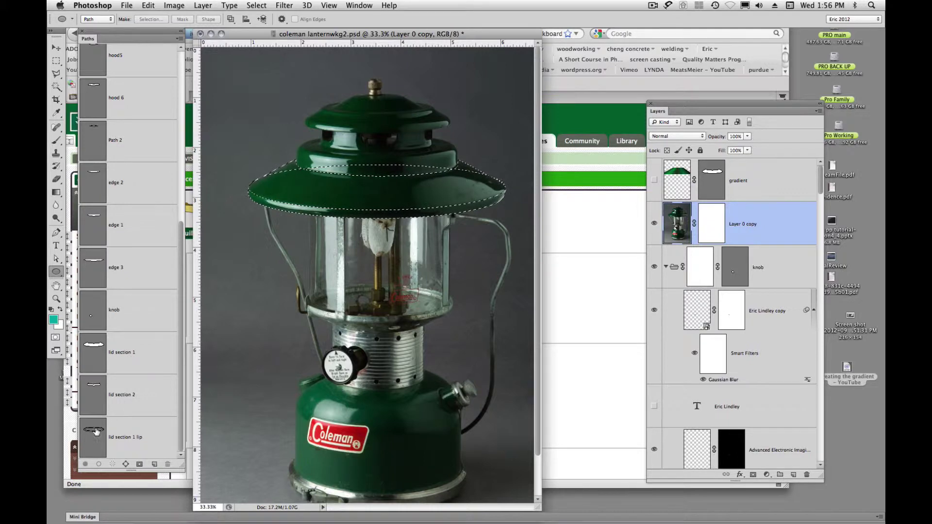
key(super+d)
click(137, 433)
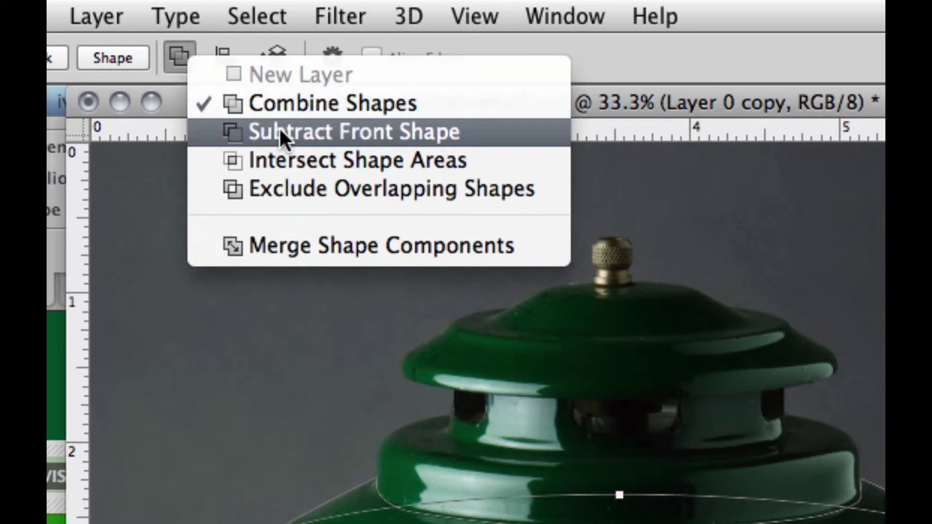
click(250, 131)
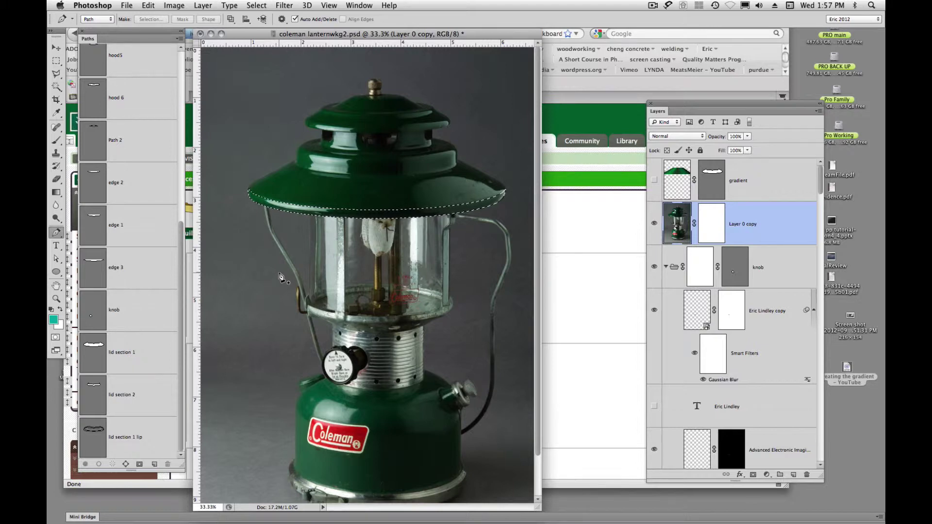
Deselect the rim and show the 'lid section 1 lip' path on the lid.
key(ctrl+d)
click(97, 437)
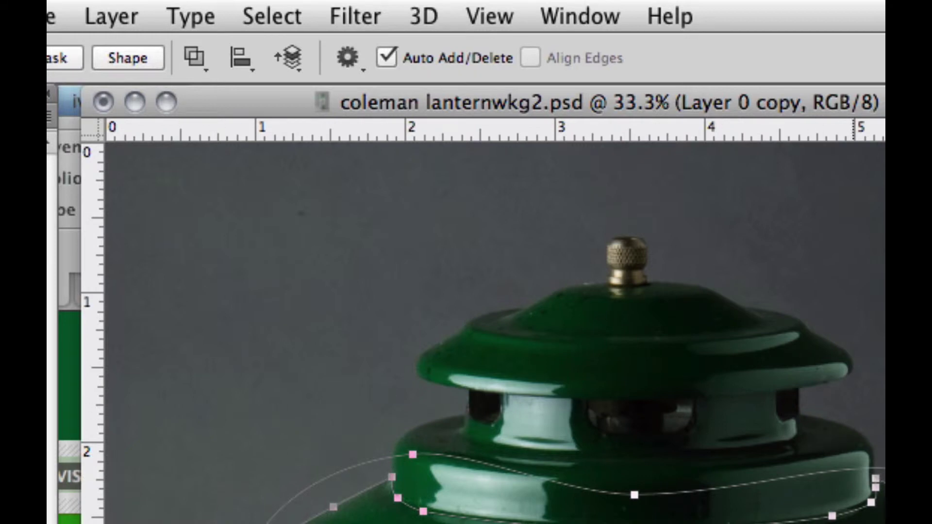
Apply Merge Shape Components to the 'lid section 1 lip' path.
click(199, 57)
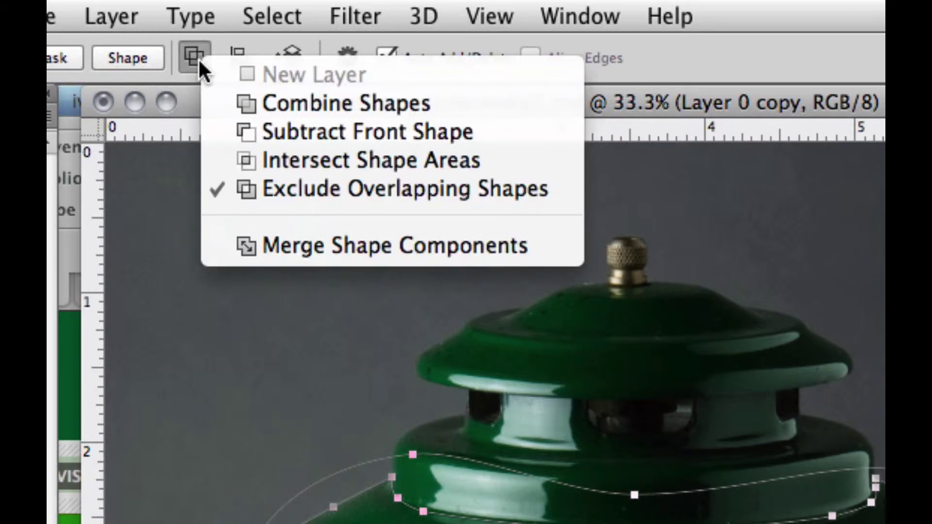
click(272, 245)
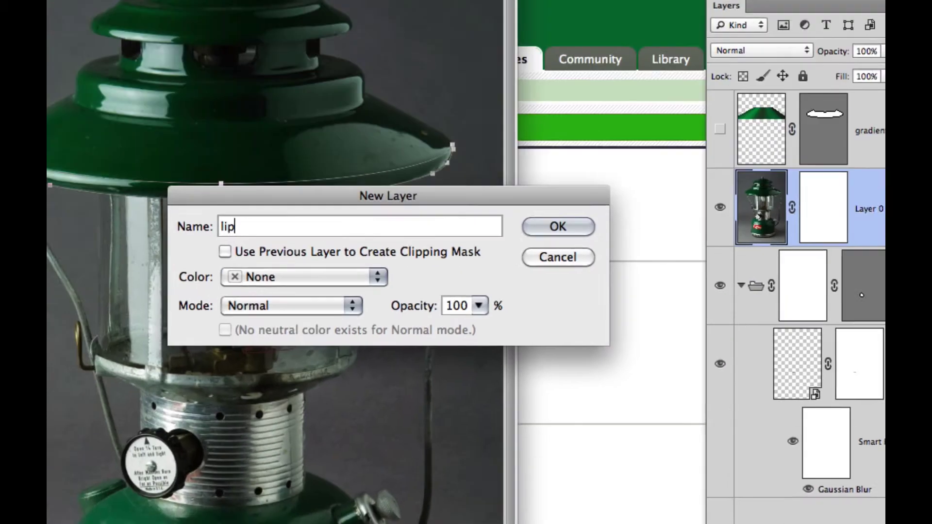
Create a layer named 'lid 1 lip' above 'gradient' and make the gradient visible again.
text(p)
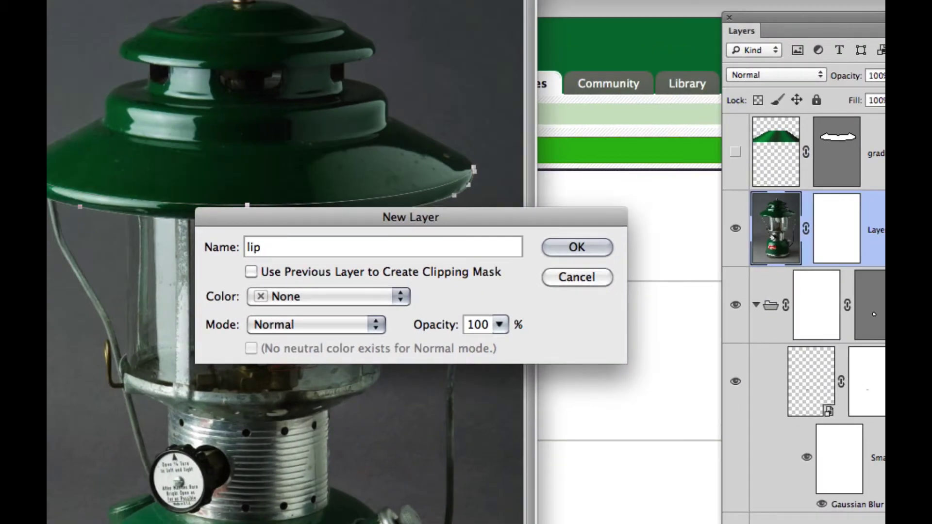
key(BackSpace)
key(BackSpace)
key(BackSpace)
text(lid 1 lip)
key(Return)
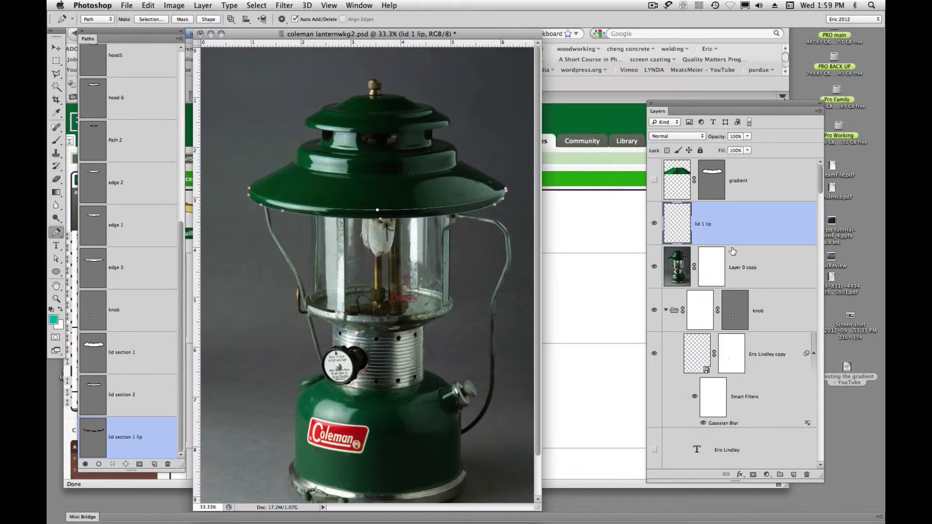
drag(727, 224, 723, 169)
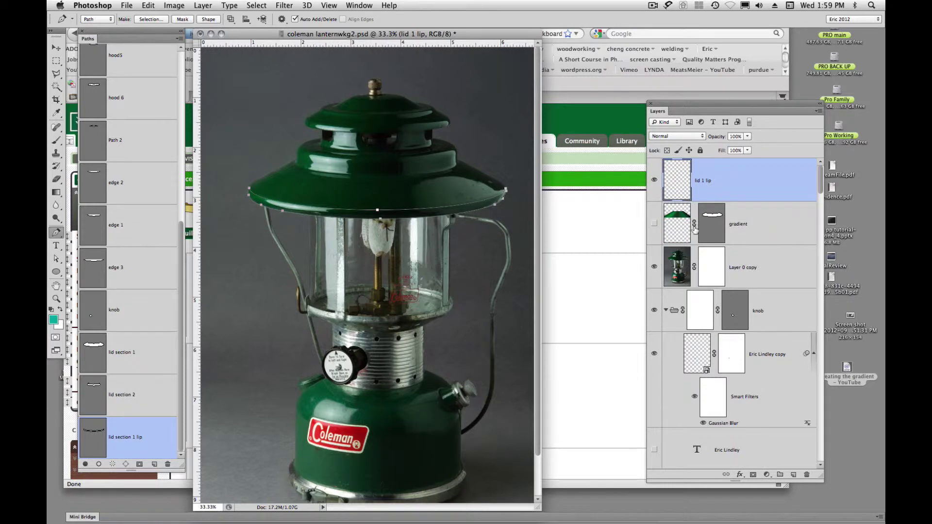
click(654, 223)
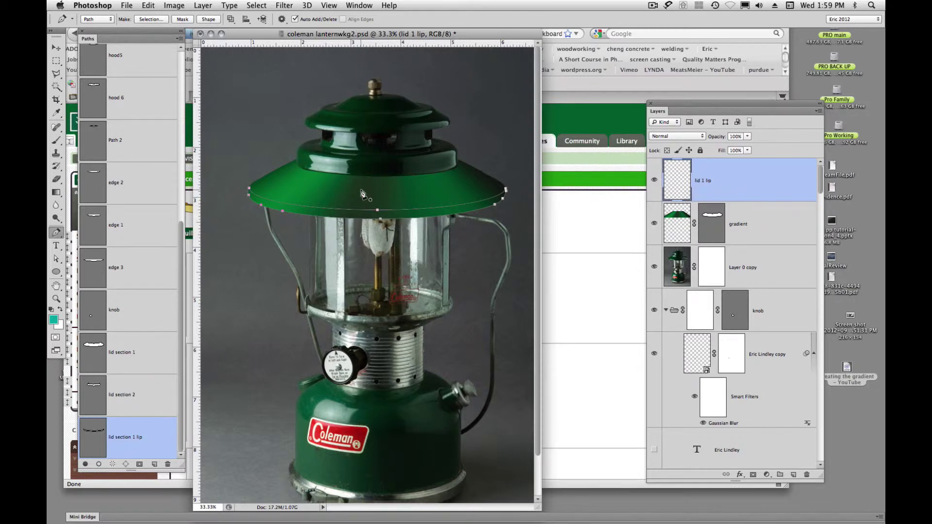
Drag a horizontal green gradient across the 'lid 1 lip' layer with the Gradient tool.
key(g)
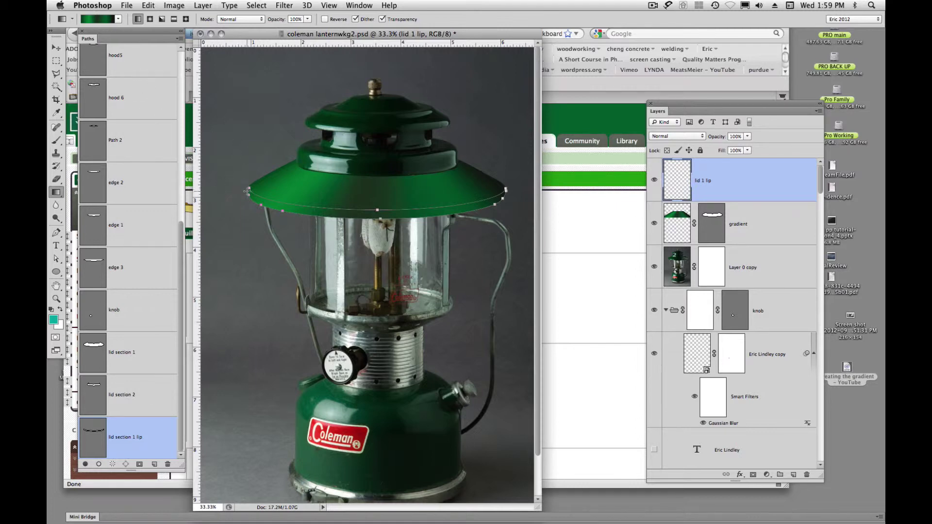
drag(245, 192, 518, 192)
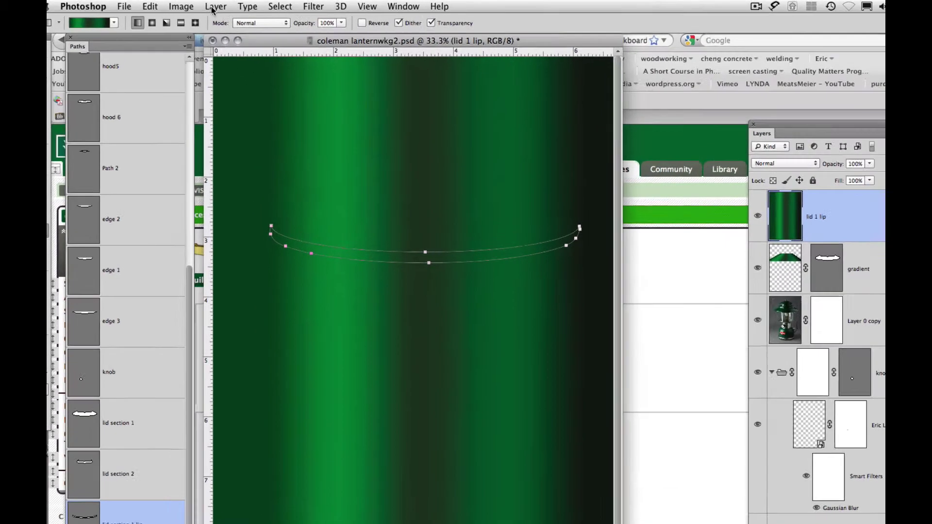
Add a vector mask from the current lip path using Layer > Vector Mask > Current Path.
click(203, 5)
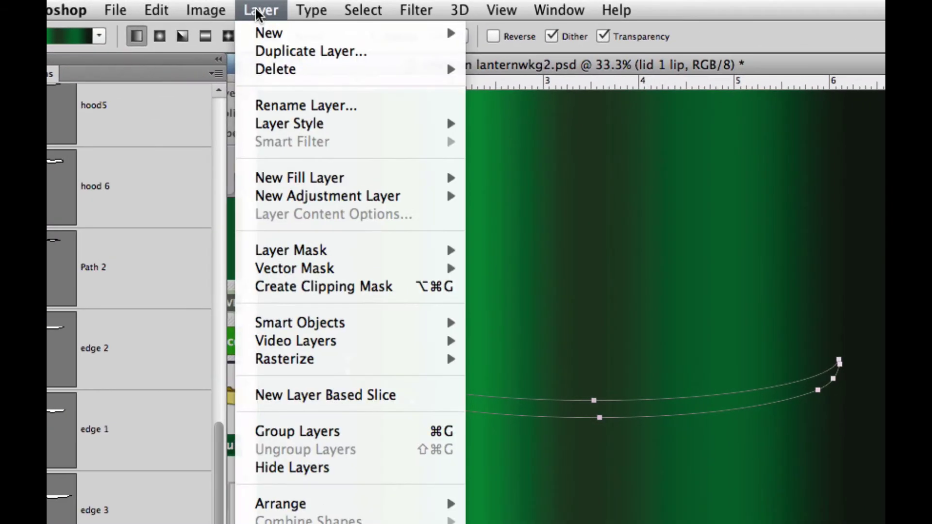
mouse_move(217, 132)
mouse_move(291, 269)
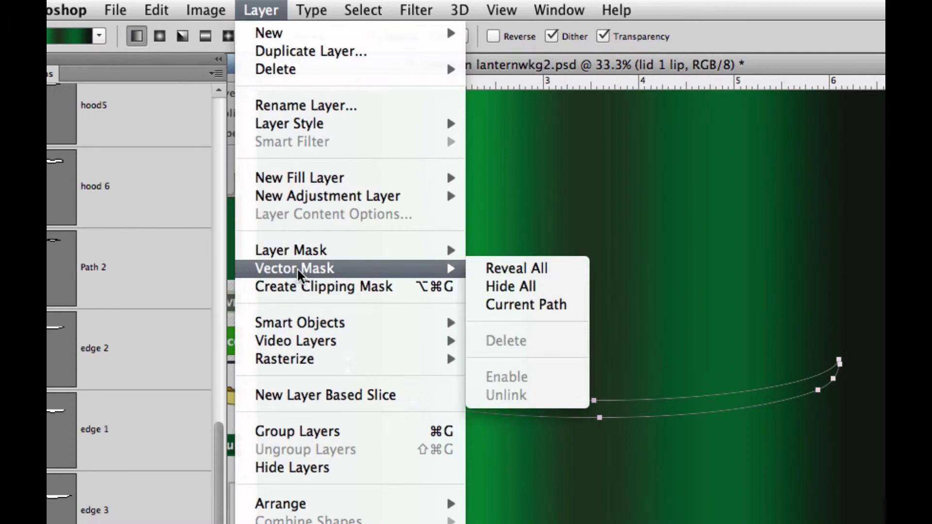
click(517, 303)
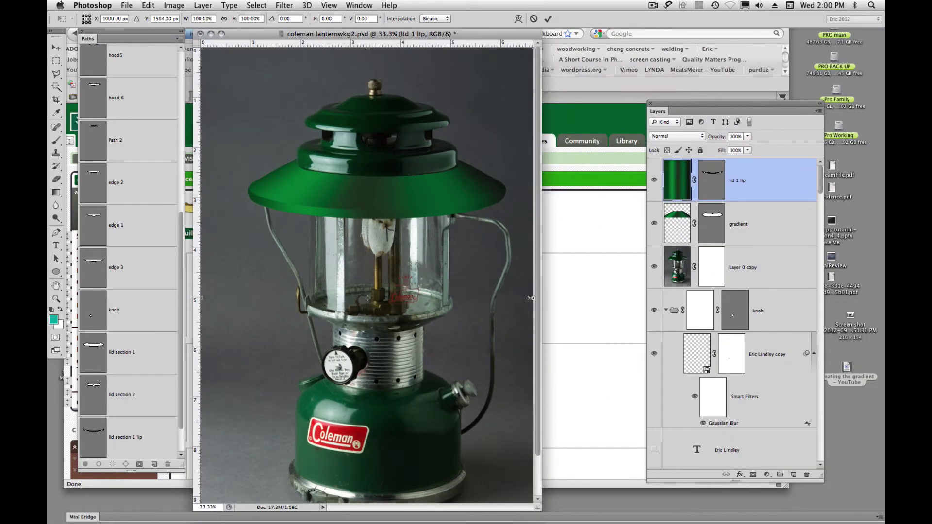
Squeeze the lid 1 lip gradient from both sides to about 88% width to fit the brim.
mouse_move(533, 298)
mouse_down()
mouse_move(520, 298)
mouse_move(533, 298)
mouse_up()
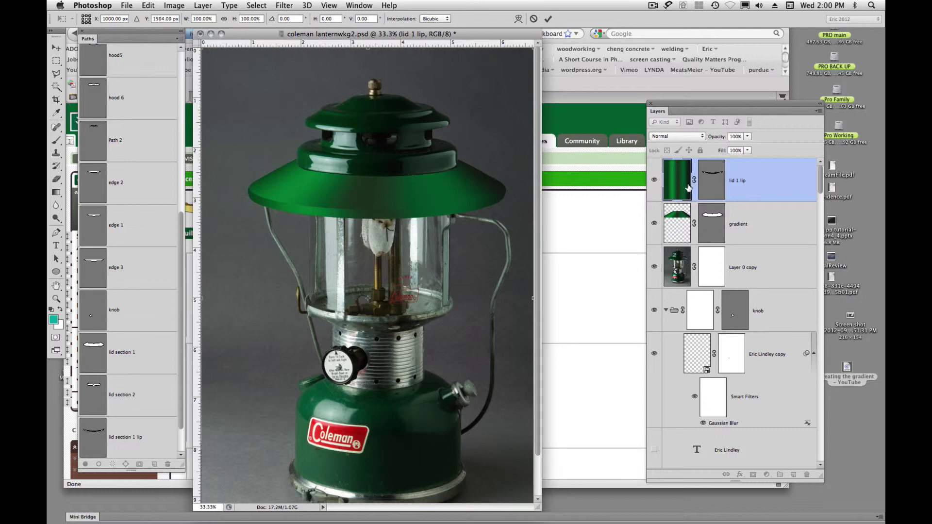
key(Return)
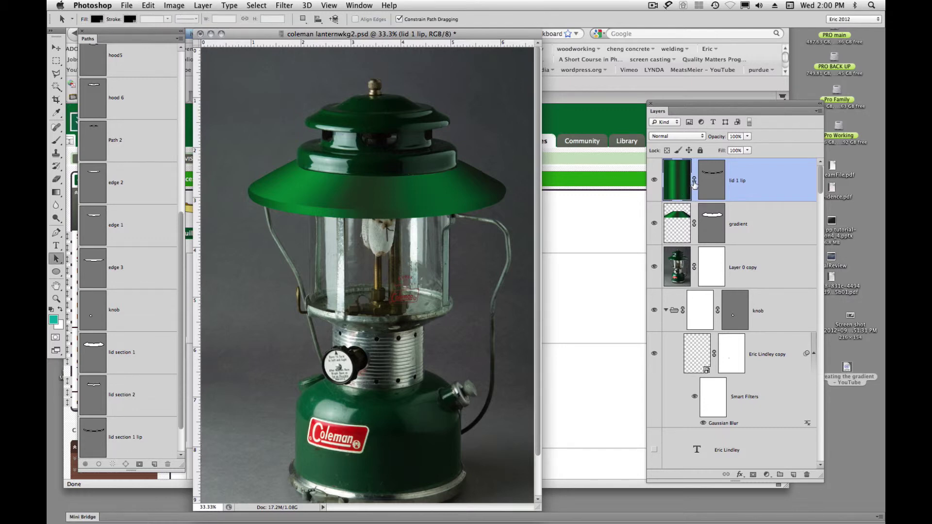
key(super+t)
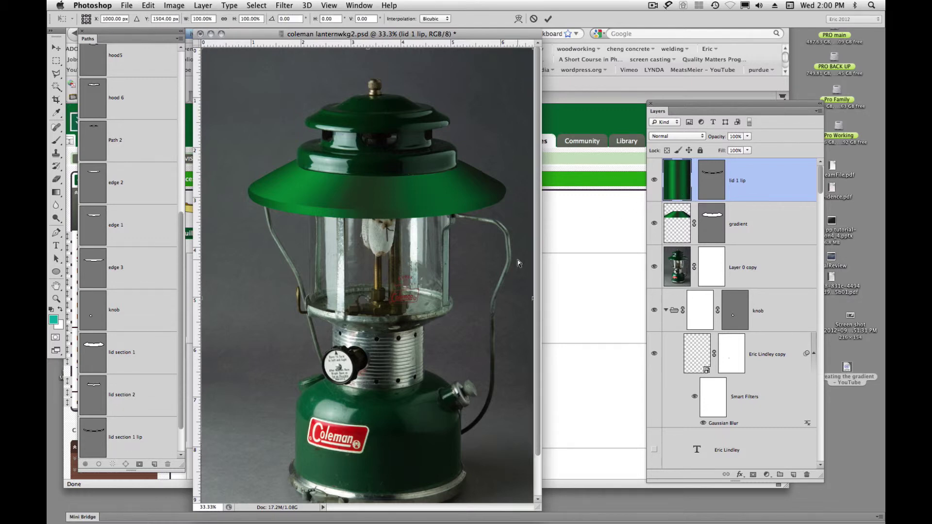
drag(532, 298, 513, 301)
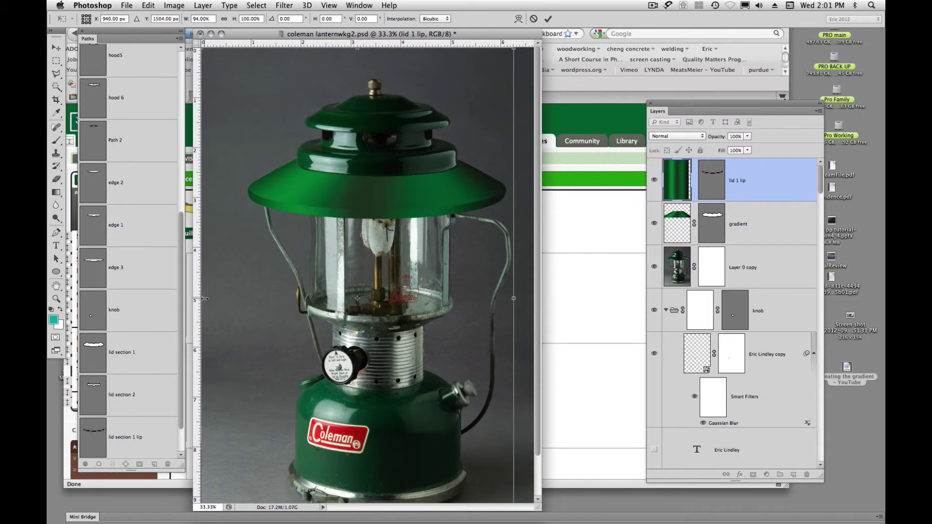
drag(203, 299, 222, 296)
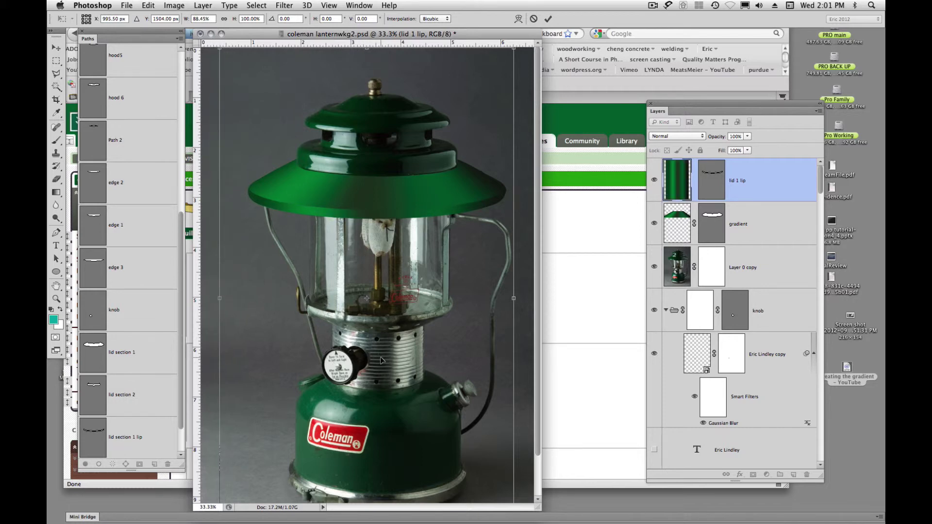
key(Return)
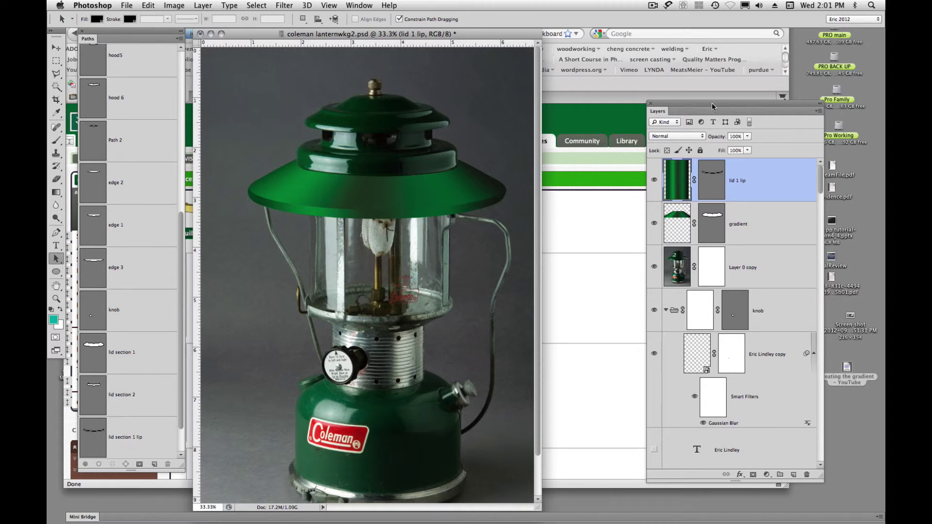
drag(711, 103, 617, 105)
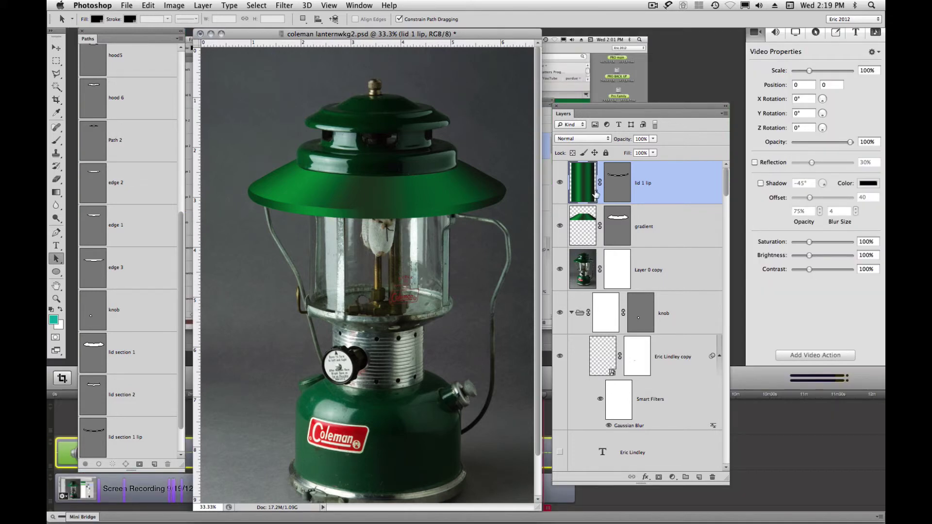
Add a Curves adjustment layer, Curves 53, directly above the lid 1 lip layer.
click(672, 480)
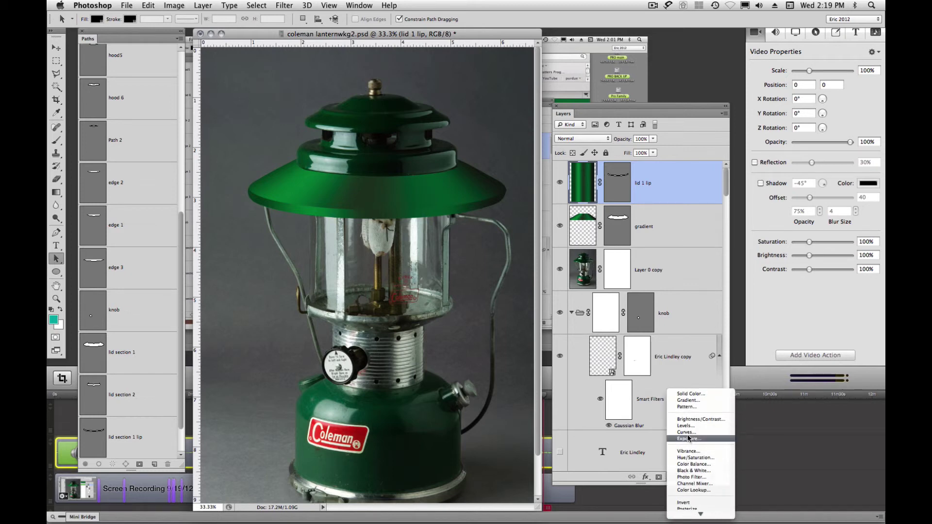
click(686, 432)
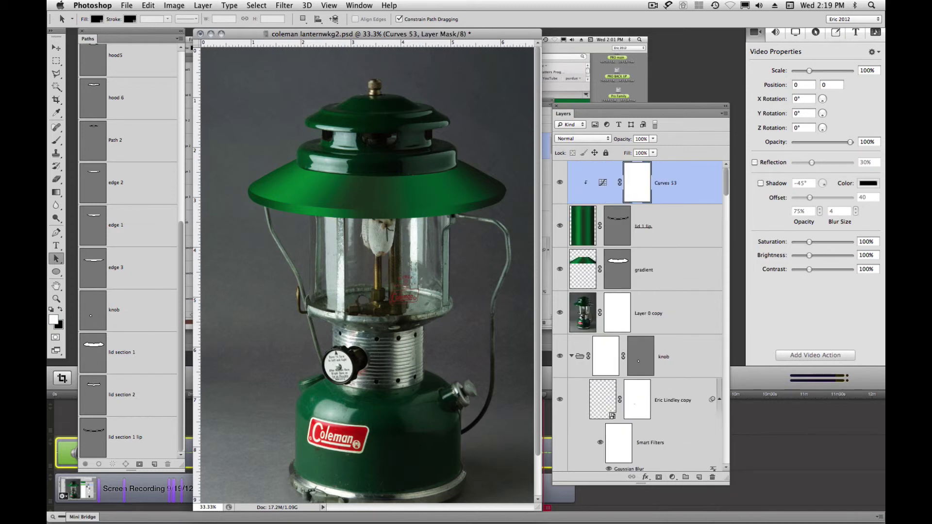